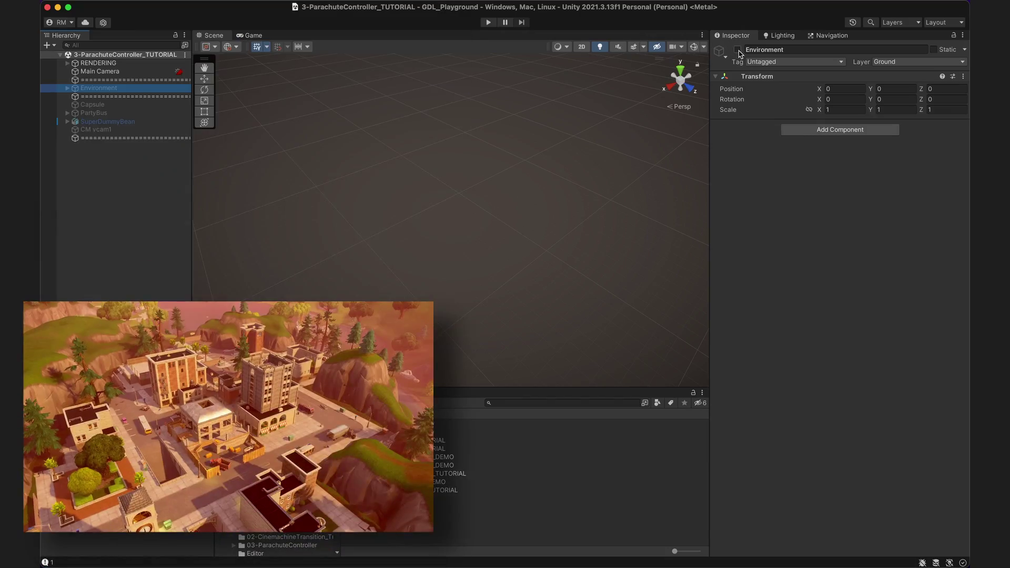
Enable the Environment object and look around the scene toward the horizon before toggling Play mode.
{"action": "left_click", "coordinate": [738, 50]}
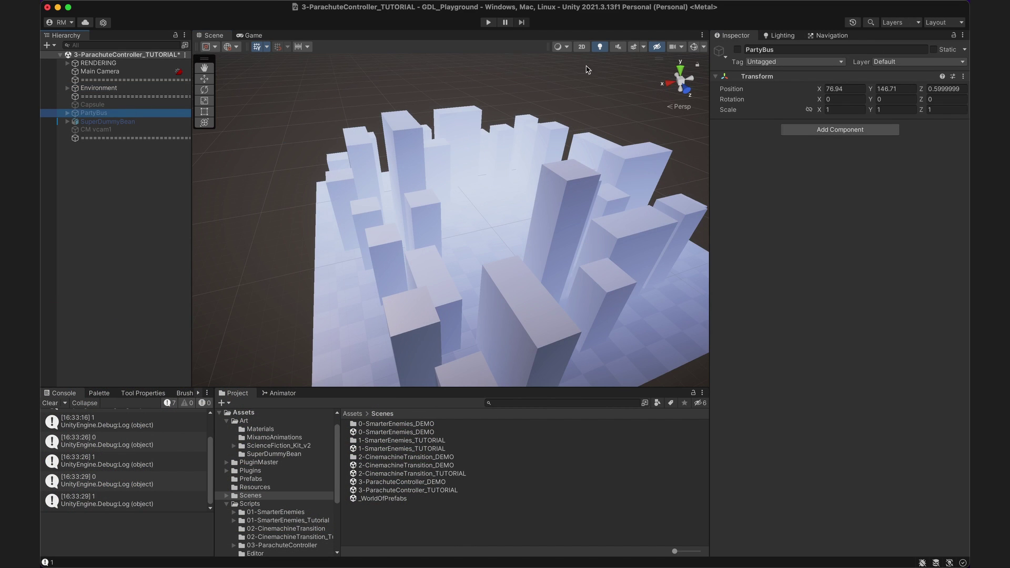
{"action": "right_click_drag", "start_coordinate": [554, 158], "coordinate": [525, 55]}
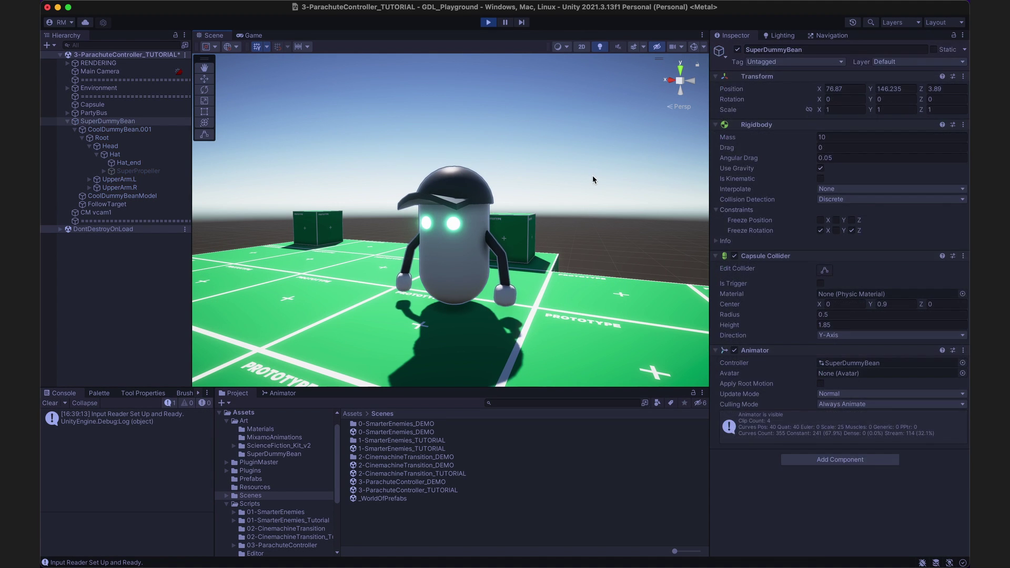
{"action": "right_click_drag", "start_coordinate": [589, 188], "coordinate": [622, 190]}
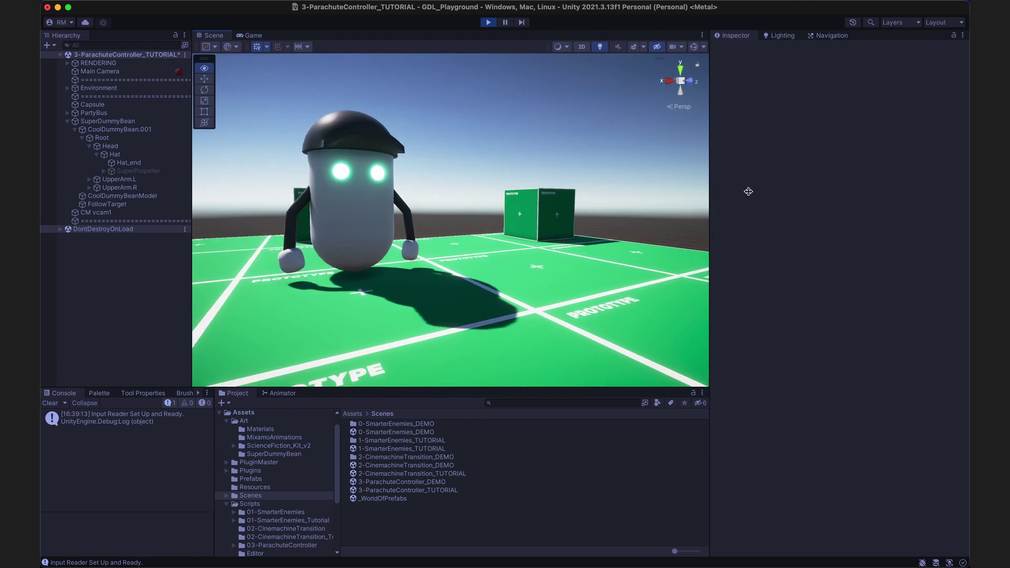
{"action": "key", "text": "super+p"}
Orbit the view around SuperDummyBean and pan the Animator graph showing the Movement, Jump and Fly states.
{"action": "right_click_drag", "start_coordinate": [494, 155], "coordinate": [462, 152]}
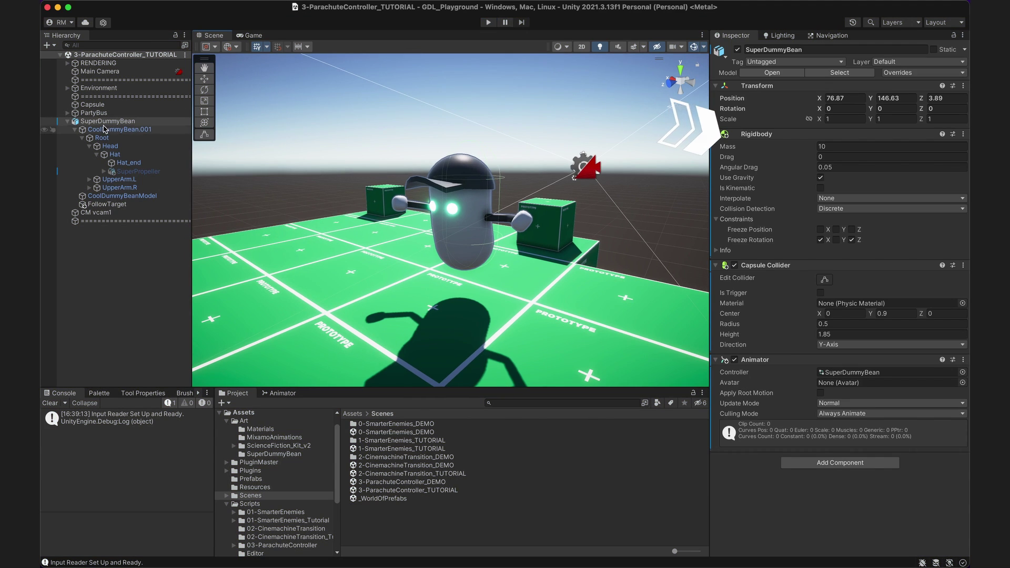
{"action": "scroll", "coordinate": [430, 175], "scroll_direction": "up", "scroll_amount": 2}
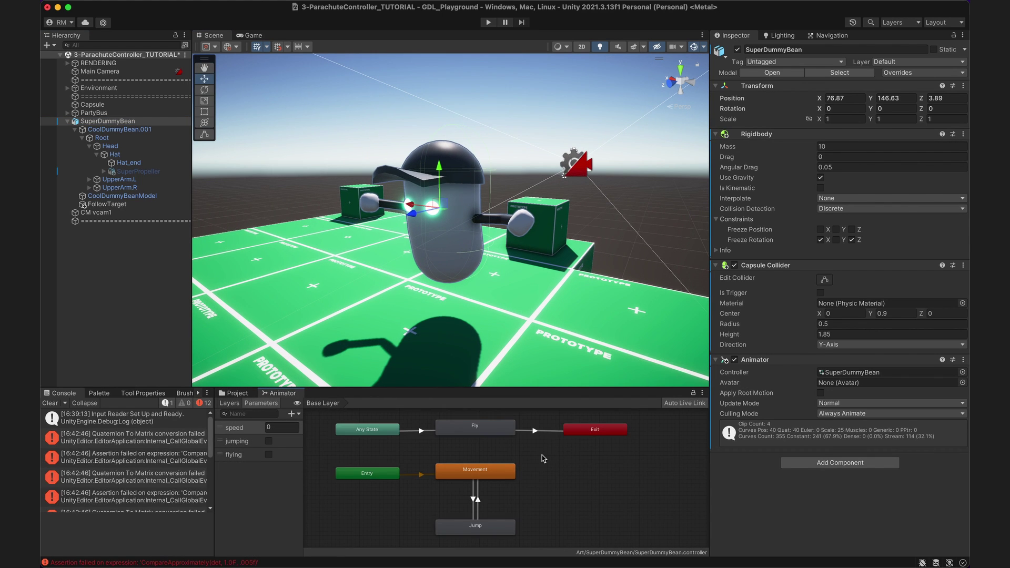
{"action": "middle_click_drag", "start_coordinate": [543, 458], "coordinate": [570, 459]}
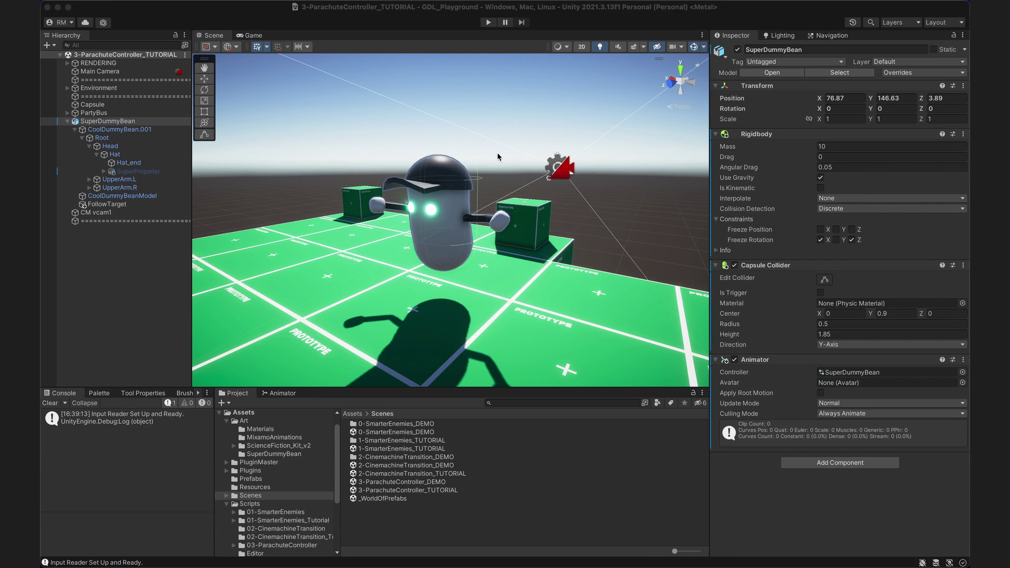
{"action": "left_click_drag", "start_coordinate": [498, 157], "coordinate": [488, 152], "text": "alt"}
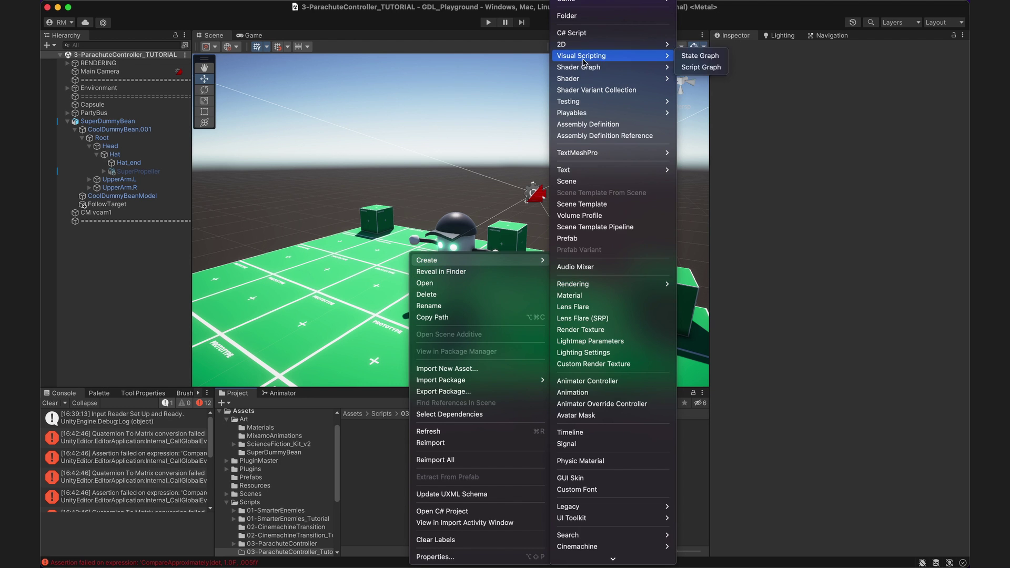
{"action": "type", "text": "PlayerController"}
Name the new script PlayerController and add it as a component on SuperDummyBean.
{"action": "key", "text": "Return"}
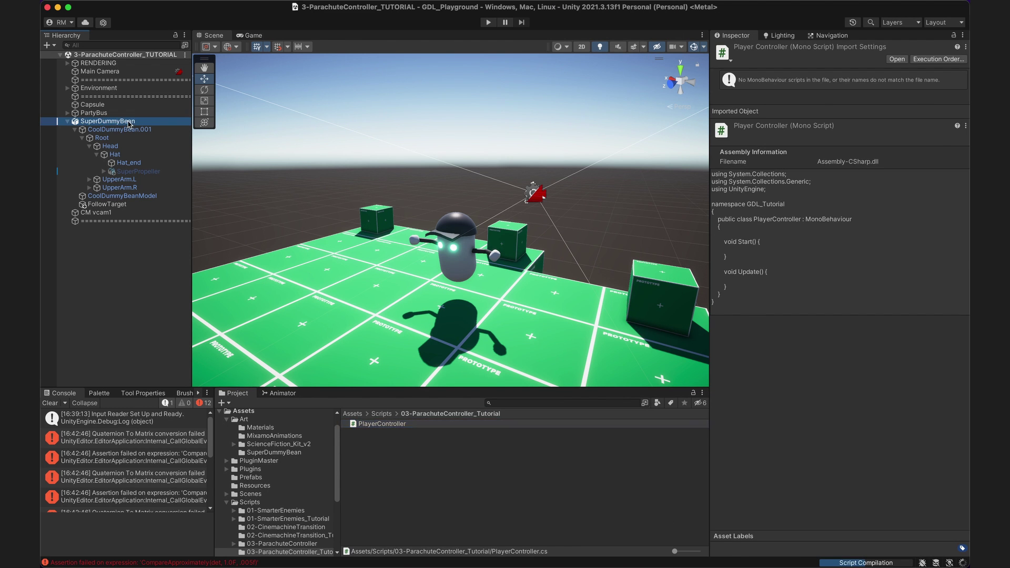
{"action": "left_click", "coordinate": [108, 121]}
{"action": "left_click_drag", "start_coordinate": [381, 423], "coordinate": [729, 464]}
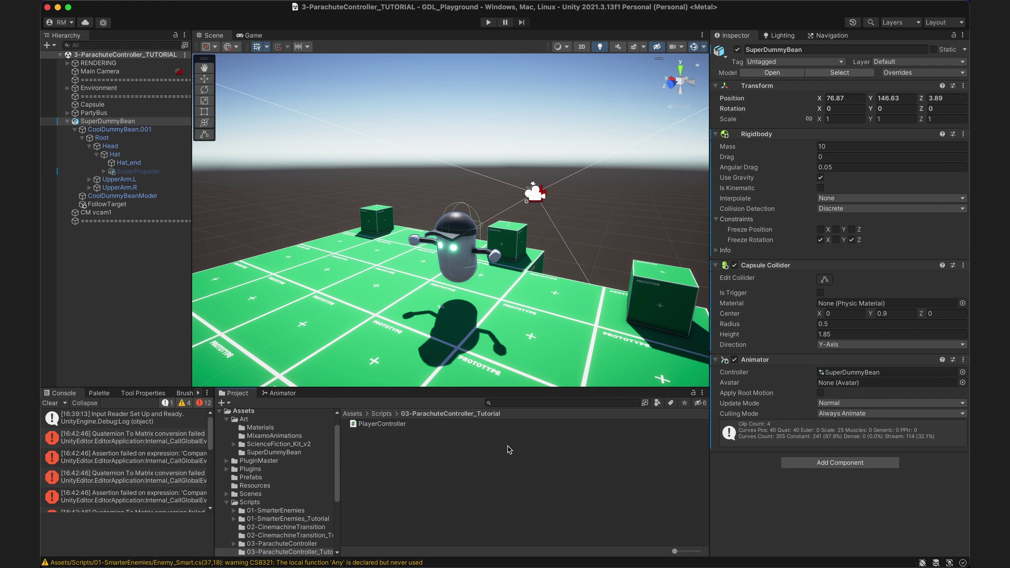
{"action": "left_click_drag", "start_coordinate": [735, 464], "coordinate": [738, 464]}
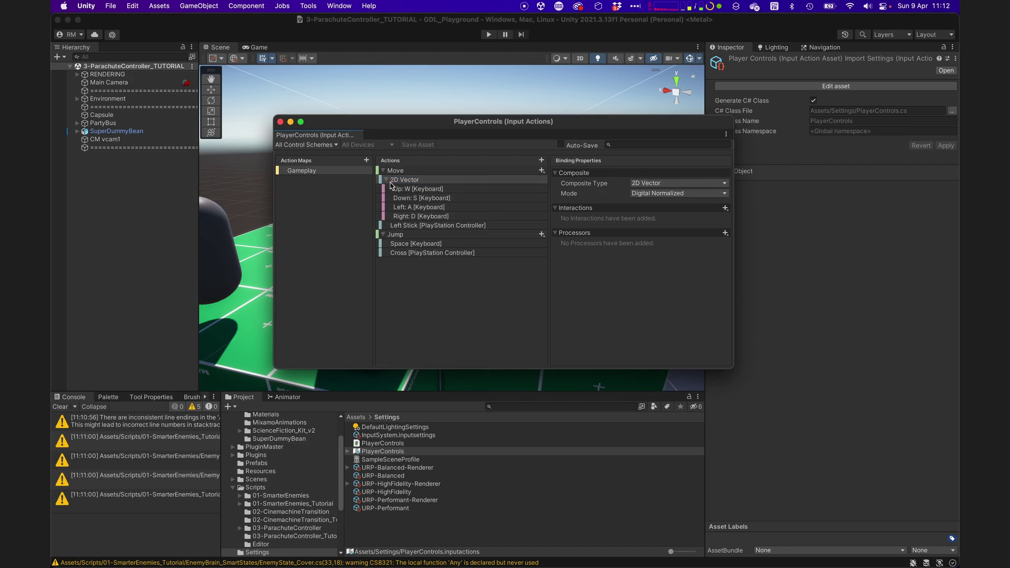
Inspect the Up W, Right D, Left Stick and Space bindings, then collapse Move and view Jump.
{"action": "left_click", "coordinate": [428, 190]}
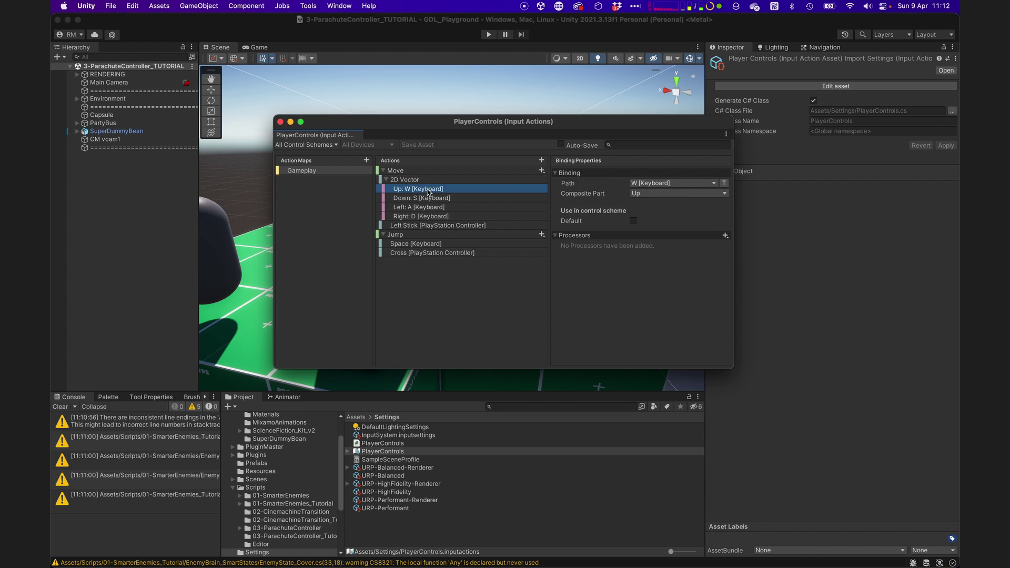
{"action": "left_click", "coordinate": [439, 208]}
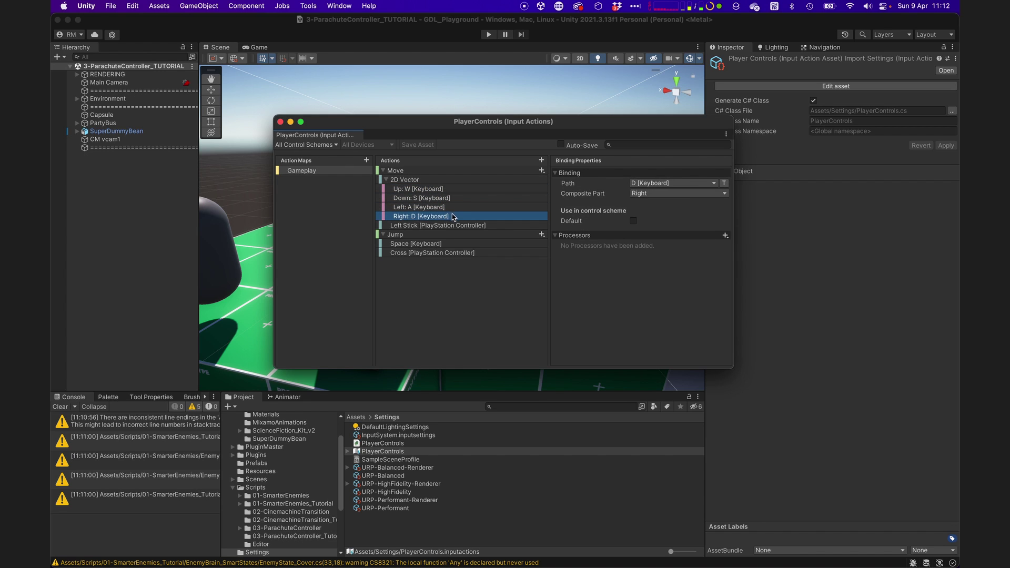
{"action": "left_click", "coordinate": [455, 226]}
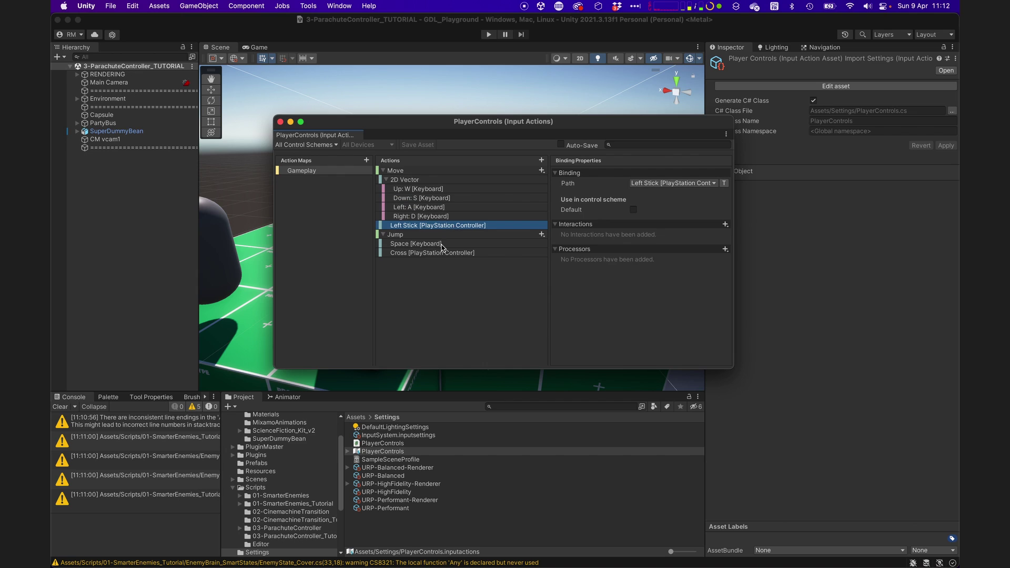
{"action": "left_click", "coordinate": [442, 245]}
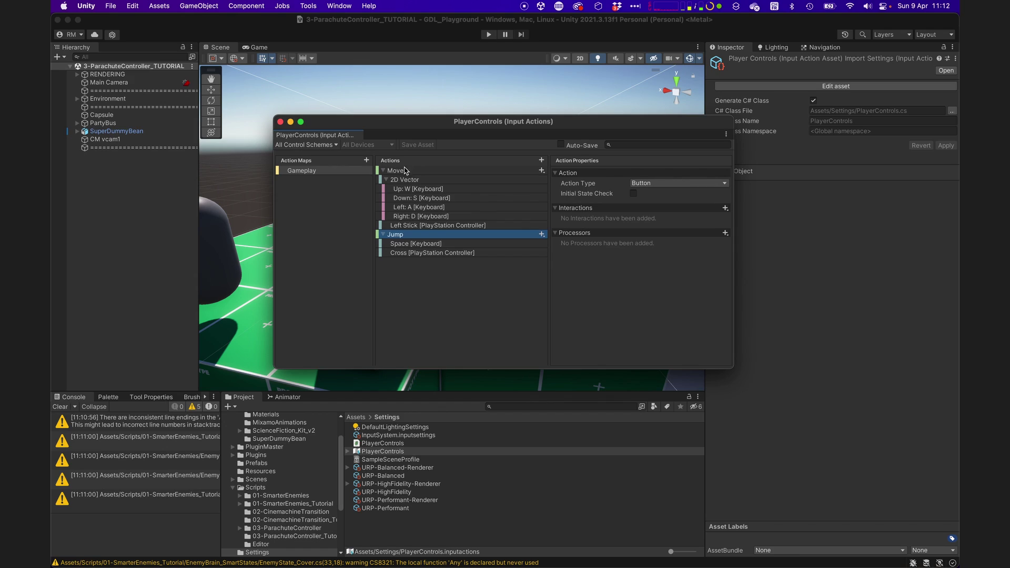
{"action": "left_click", "coordinate": [390, 171]}
{"action": "left_click", "coordinate": [384, 171]}
{"action": "left_click", "coordinate": [400, 179]}
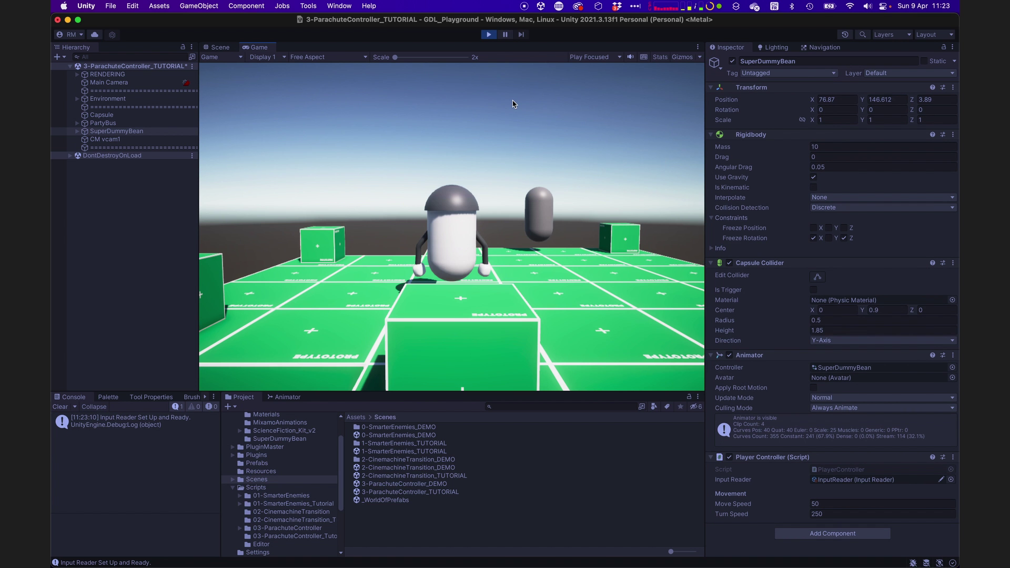
Steer the bean around the playground with D, W and S, finishing with a forward run.
{"action": "key", "text": "d"}
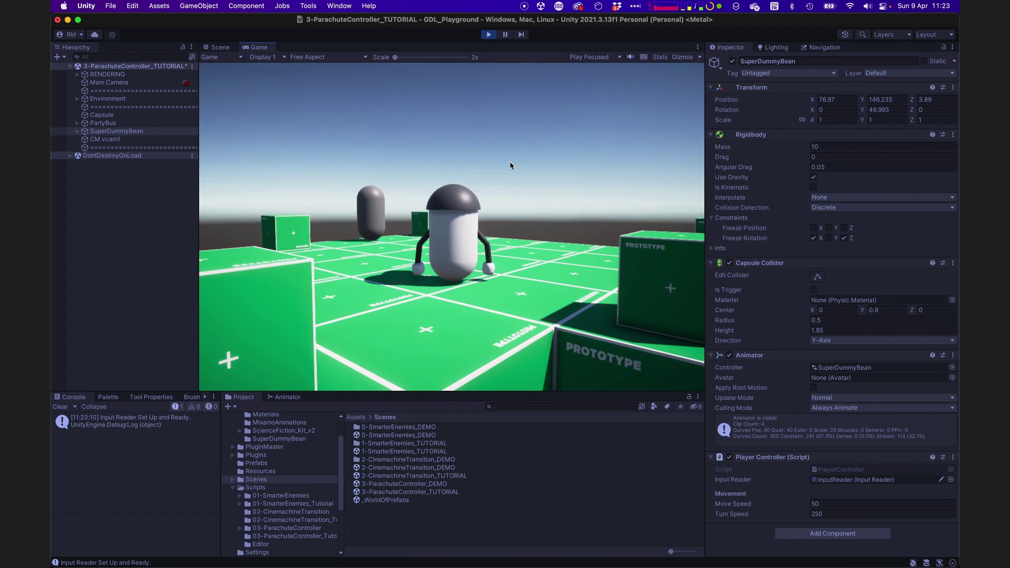
{"action": "key", "text": "w"}
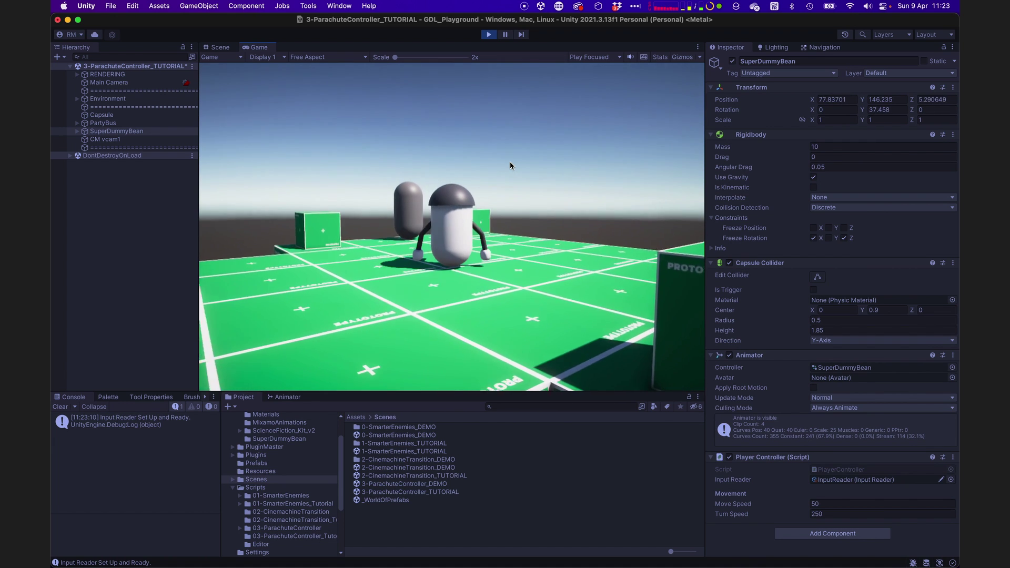
{"action": "key", "text": "w"}
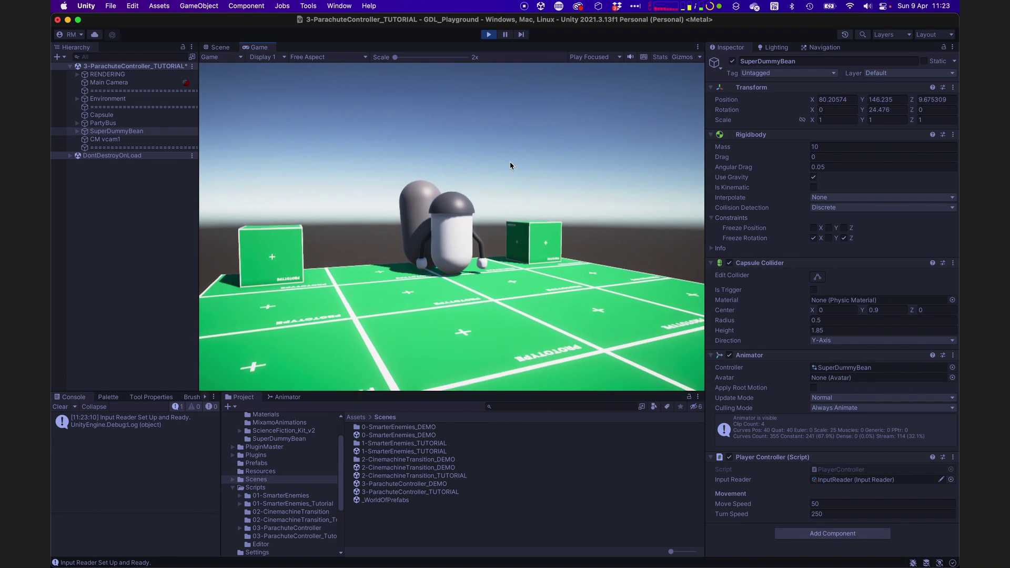
{"action": "key", "text": "s"}
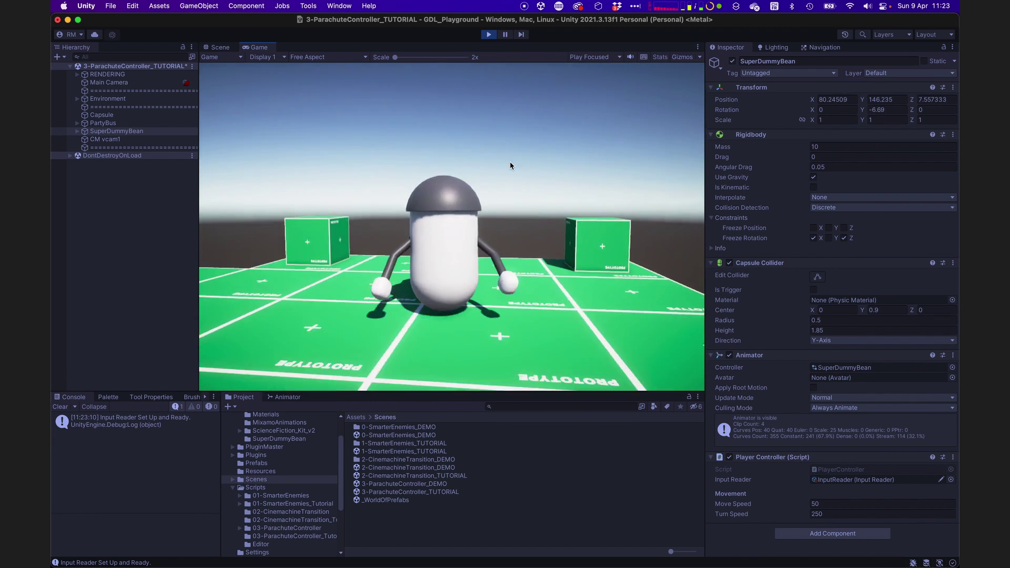
{"action": "key", "text": "w"}
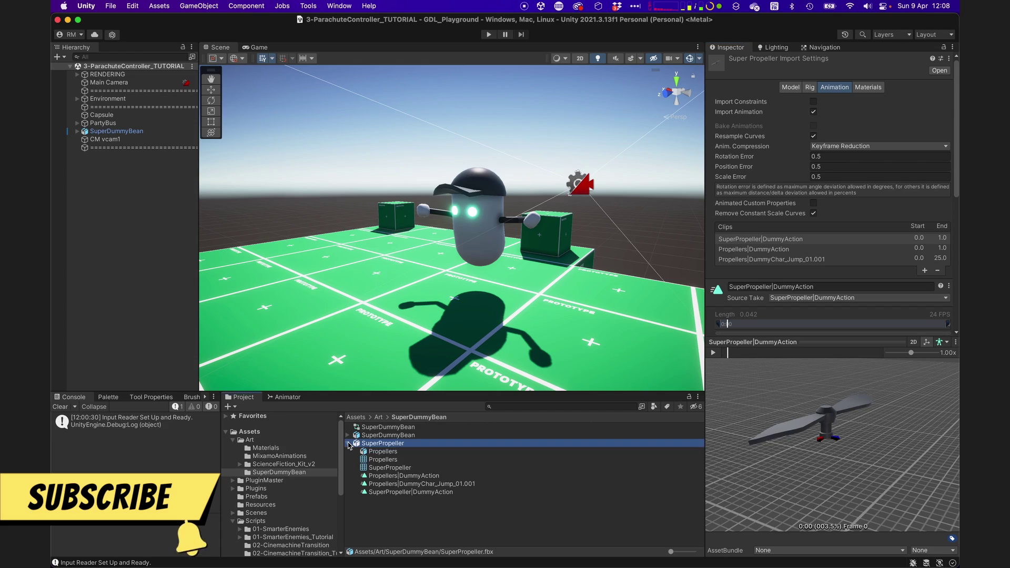
Expand SuperDummyBean's rig down to the Hat bone and parent SuperPropeller under it.
{"action": "left_click", "coordinate": [347, 444]}
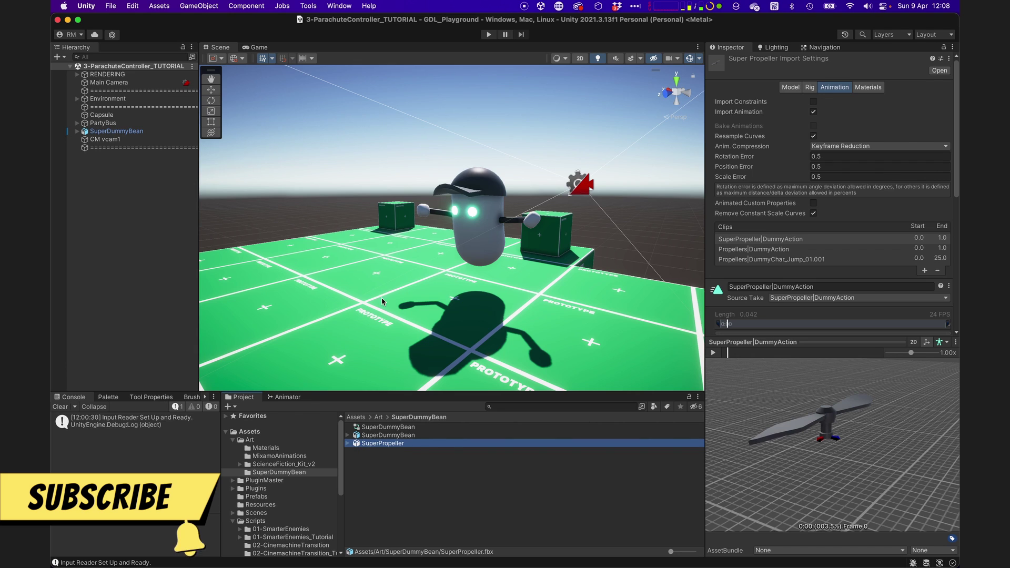
{"action": "left_click", "coordinate": [78, 132]}
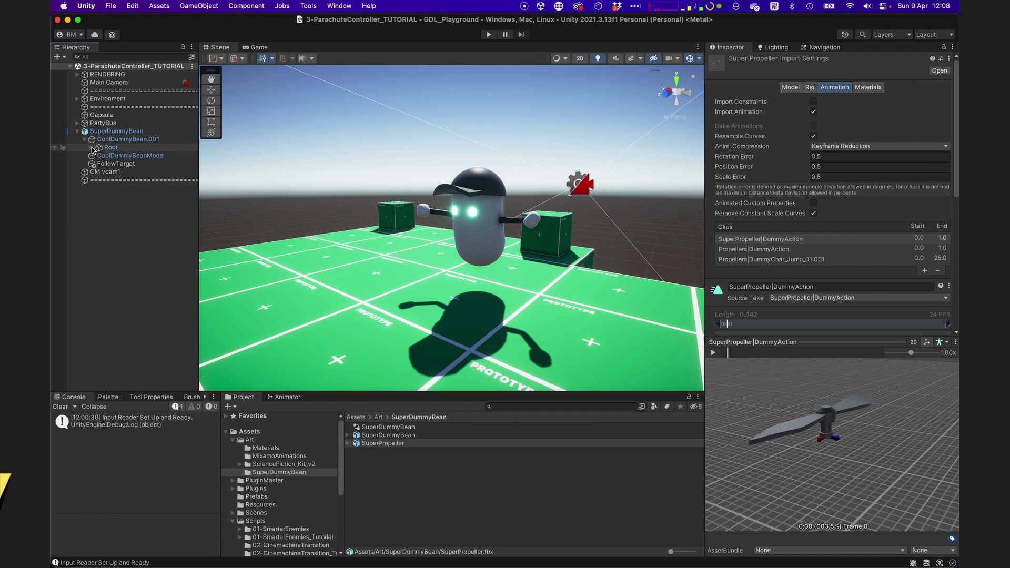
{"action": "left_click", "coordinate": [92, 148]}
{"action": "left_click", "coordinate": [107, 164]}
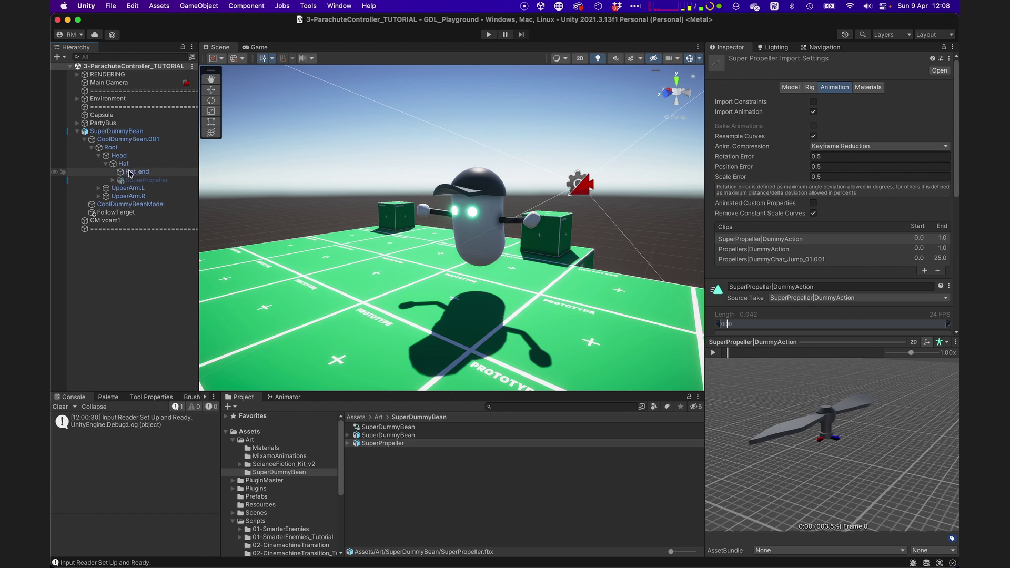
{"action": "left_click_drag", "start_coordinate": [130, 173], "coordinate": [130, 178]}
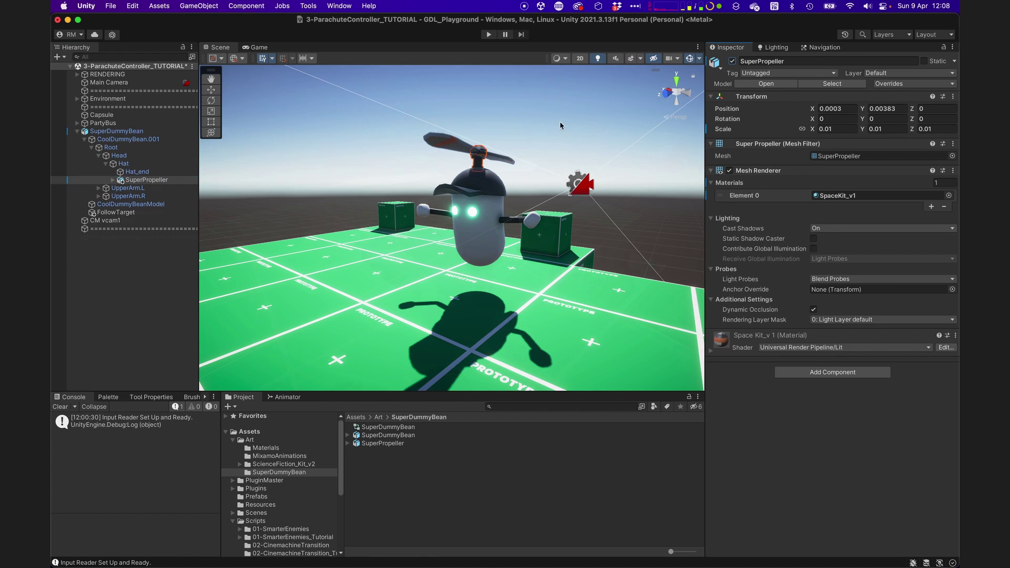
Frame the Propellers blades and rotate them about 38° around the Y axis.
{"action": "left_click", "coordinate": [463, 143]}
{"action": "key", "text": "f"}
{"action": "key", "text": "e"}
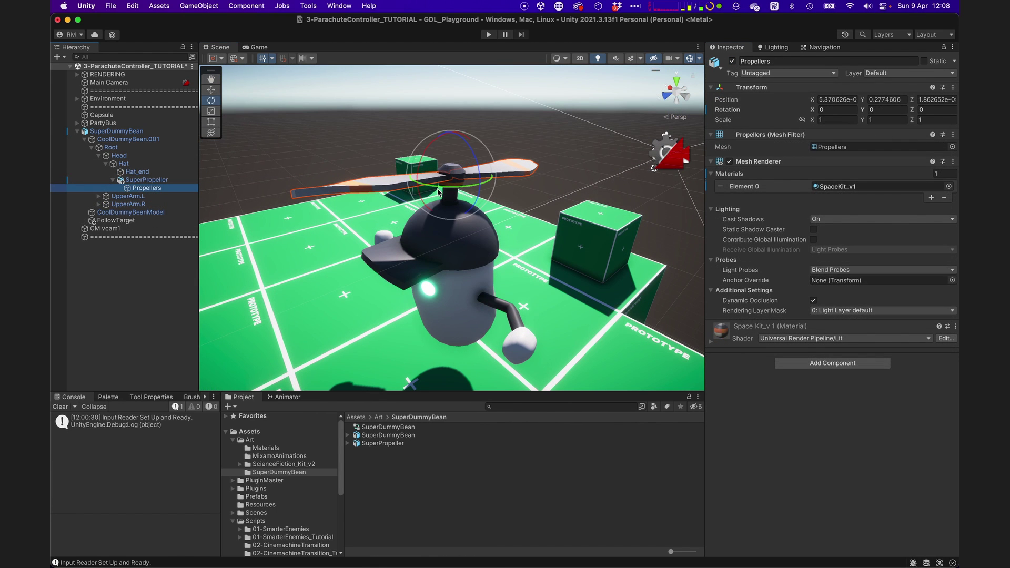
{"action": "left_click_drag", "start_coordinate": [438, 193], "coordinate": [341, 166]}
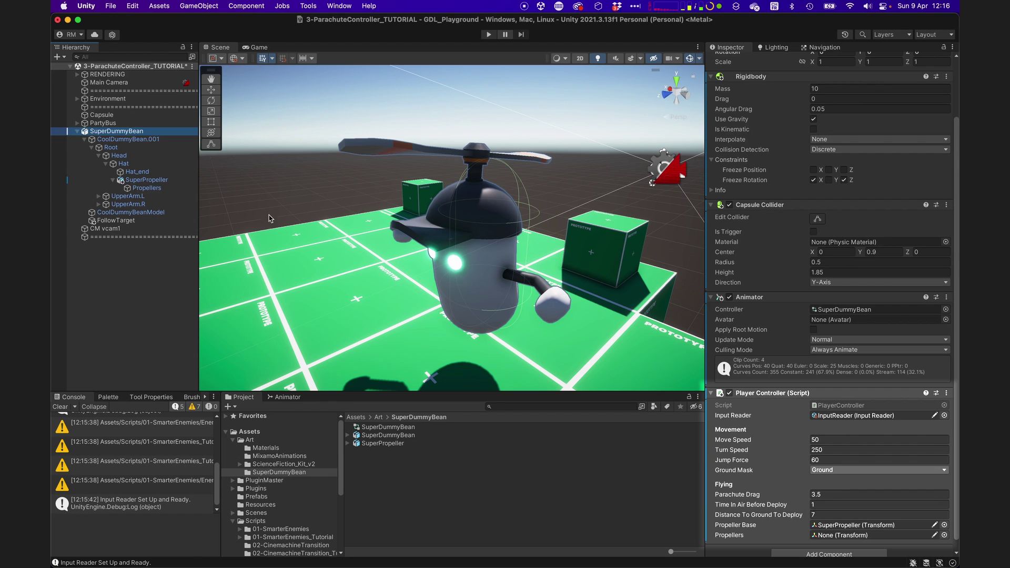
Assign Propellers to the Player Controller, play-test jumping and gliding, then list CM vcam1's extensions.
{"action": "left_click_drag", "start_coordinate": [804, 507], "coordinate": [868, 535]}
{"action": "left_click", "coordinate": [489, 34]}
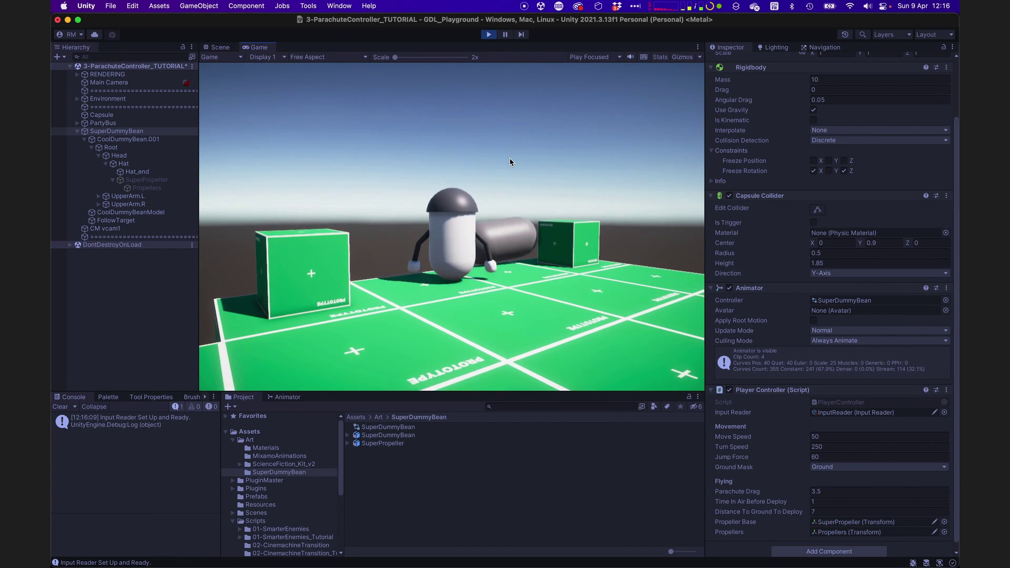
{"action": "key", "text": "space"}
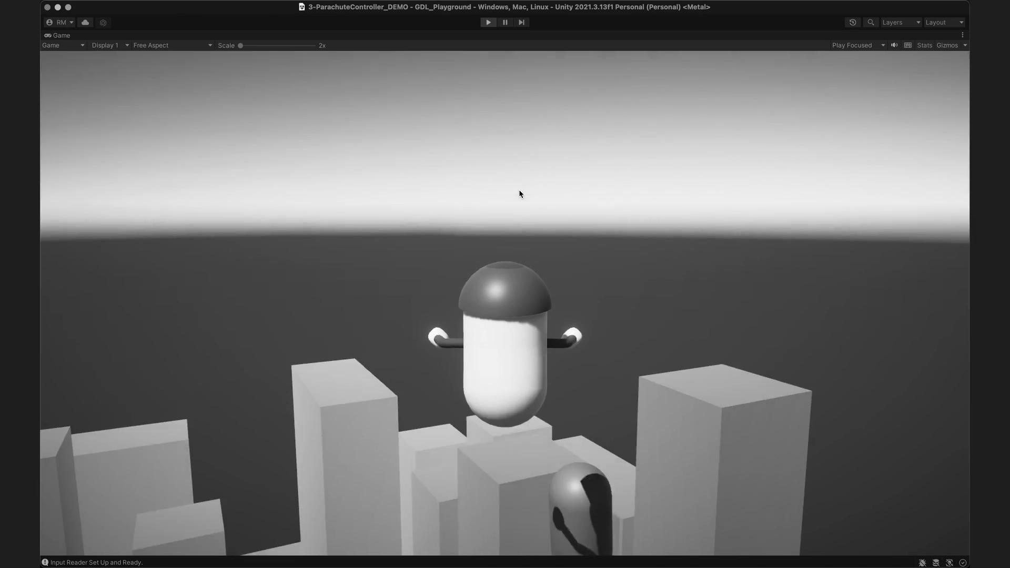
{"action": "key", "text": "space"}
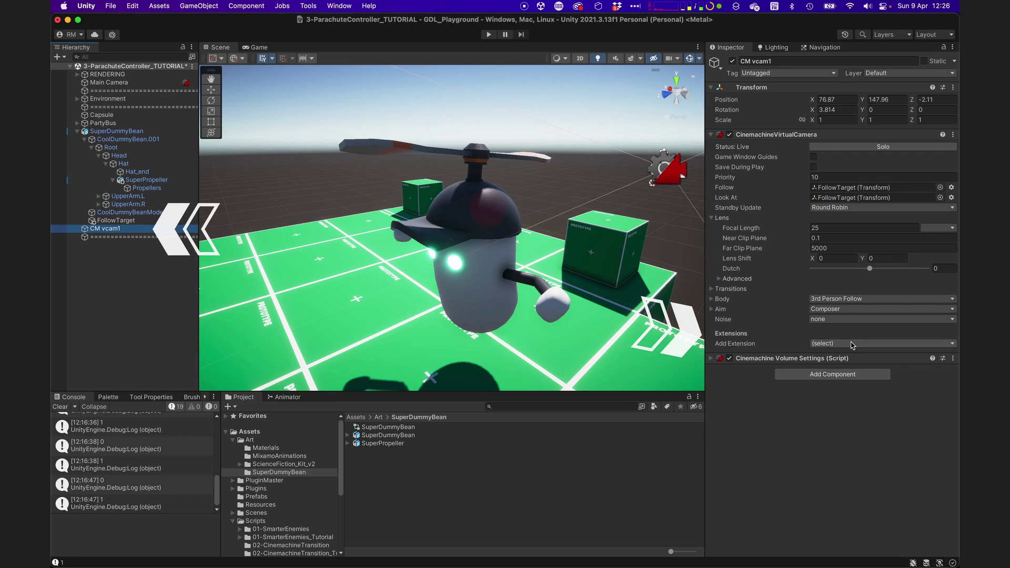
{"action": "left_click", "coordinate": [883, 344]}
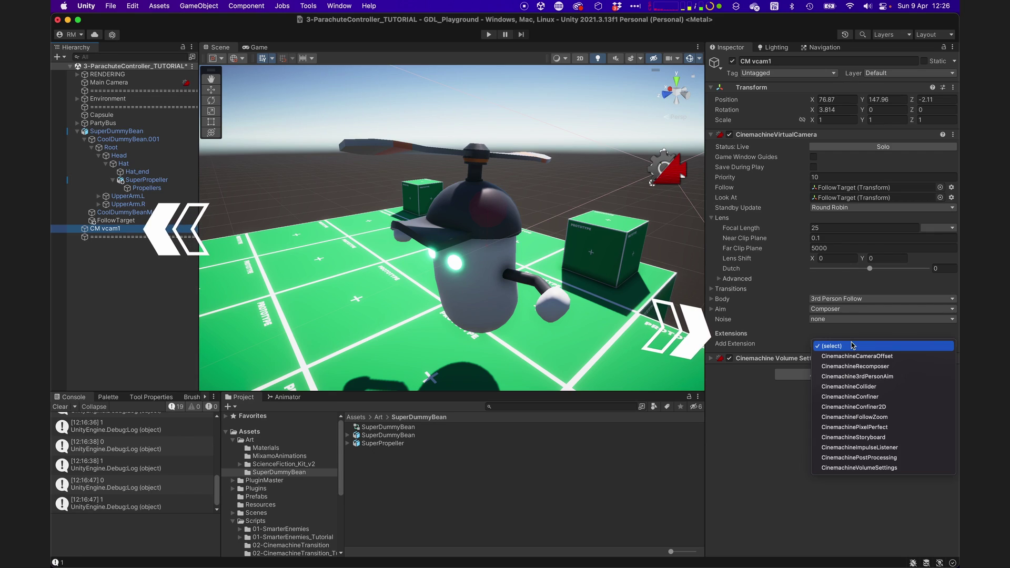
Add an Impulse Listener to CM vcam1 and a Cinemachine Impulse Source to SuperDummyBean, showing Impulse Shape options.
{"action": "left_click", "coordinate": [891, 449]}
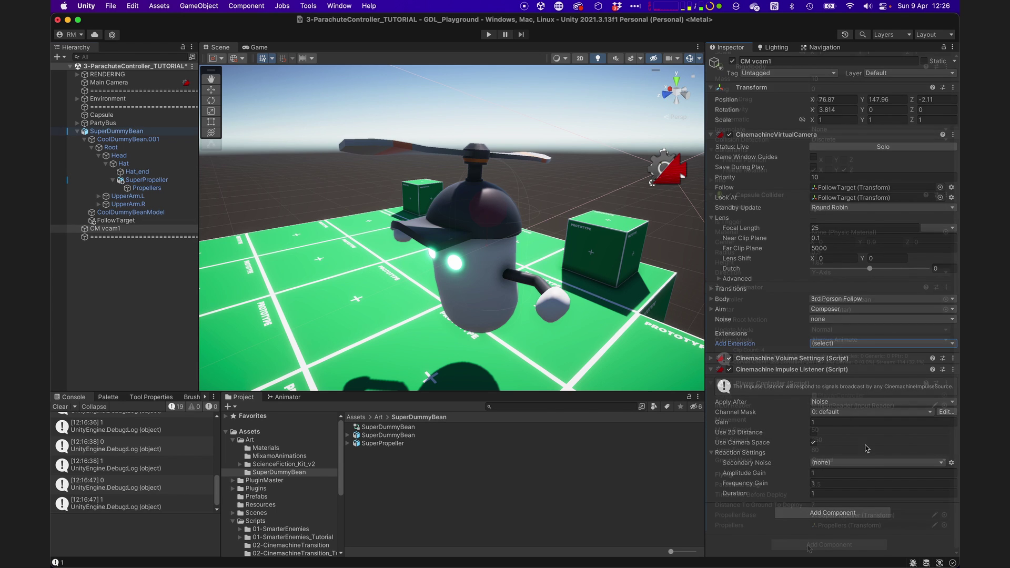
{"action": "type", "text": "Cine"}
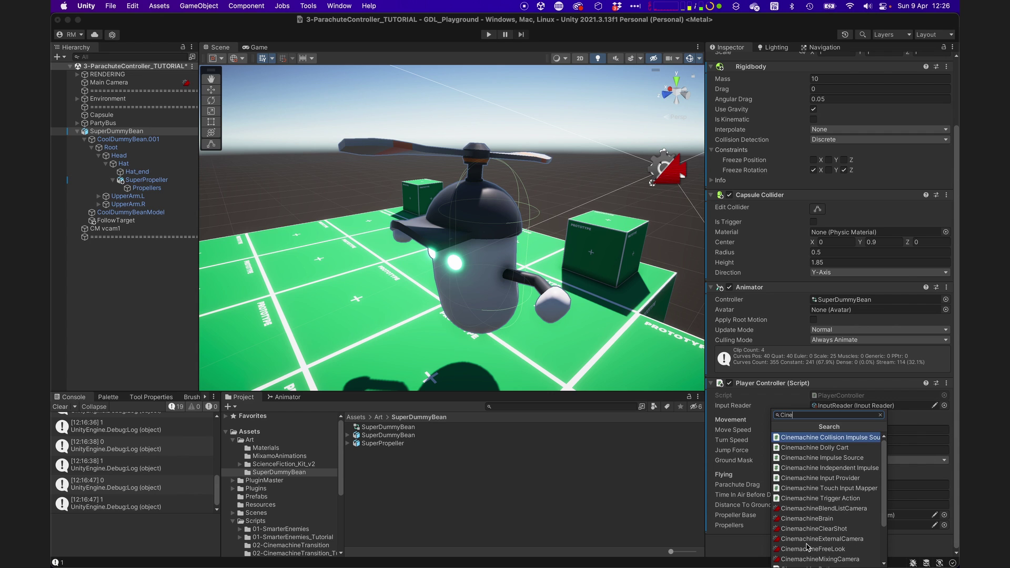
{"action": "left_click", "coordinate": [862, 458]}
{"action": "scroll", "coordinate": [863, 459], "scroll_direction": "down", "scroll_amount": 5}
{"action": "left_click", "coordinate": [853, 409]}
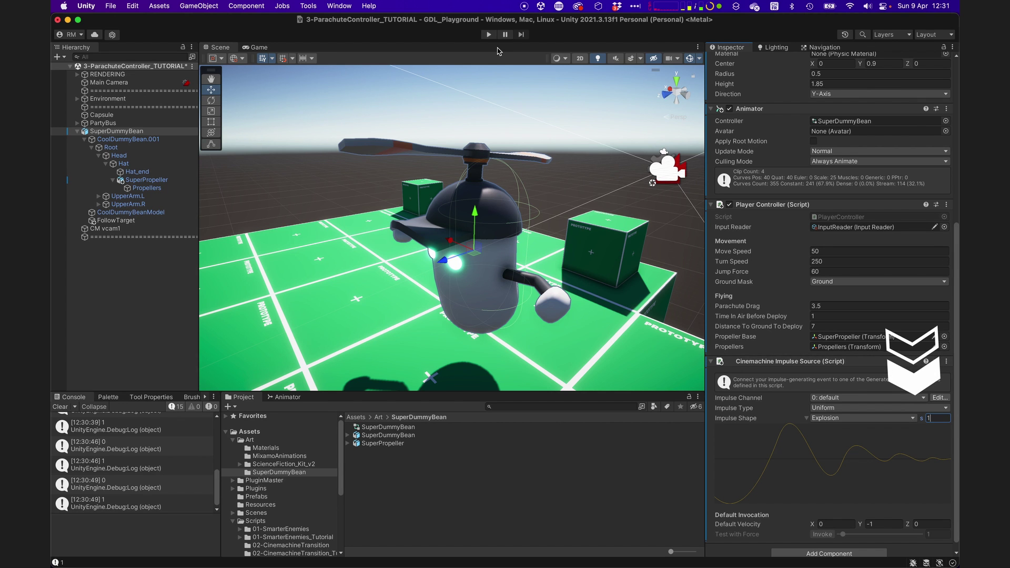
Enter Play mode, launch the bean high with a jump, and glide over the rooftops.
{"action": "key", "text": "super+p"}
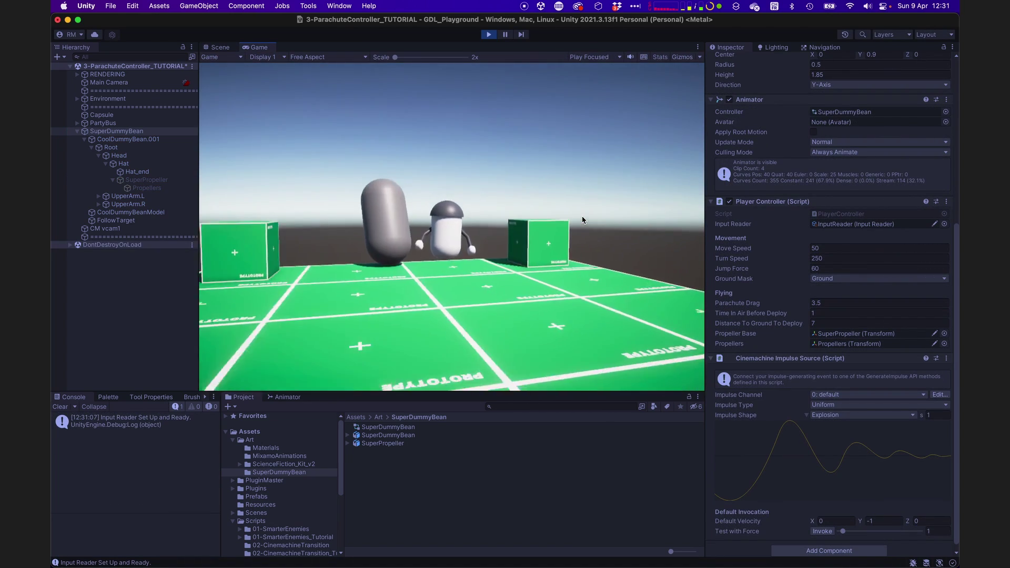
{"action": "key", "text": "space"}
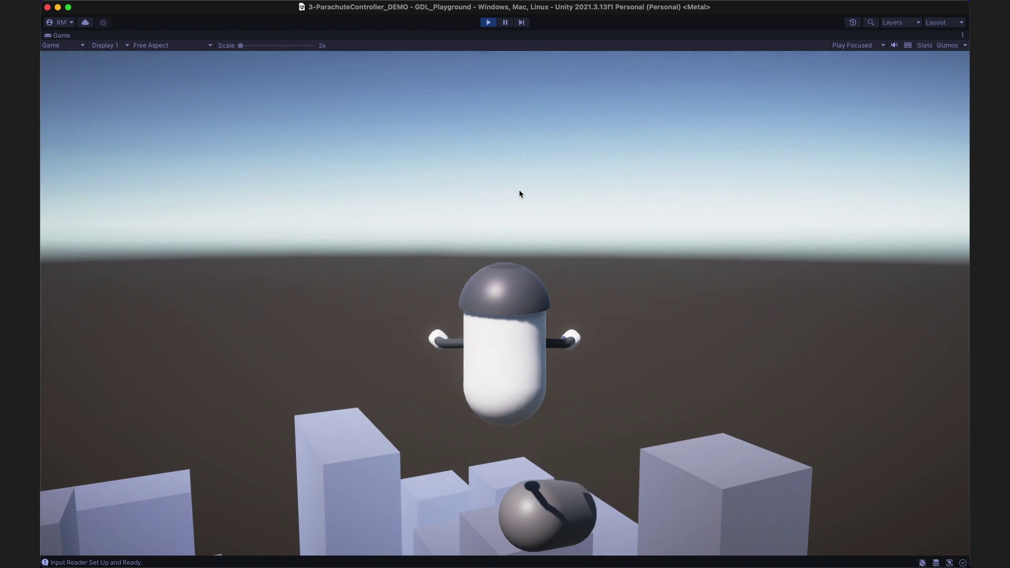
{"action": "key", "text": "space"}
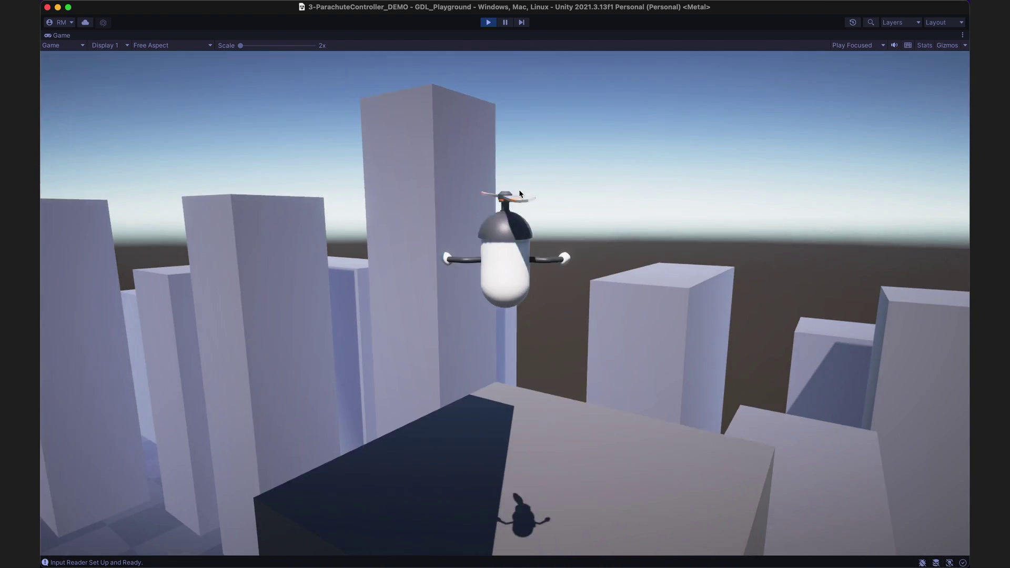